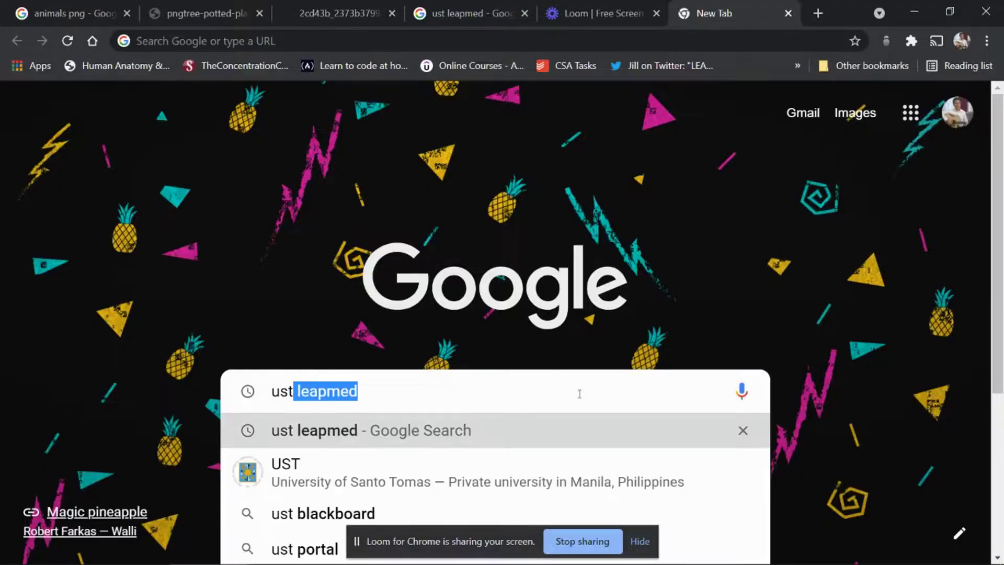
Step: Search for 'ust leapmed curriculum' and scroll down the admissions page
type("leapmed curri")
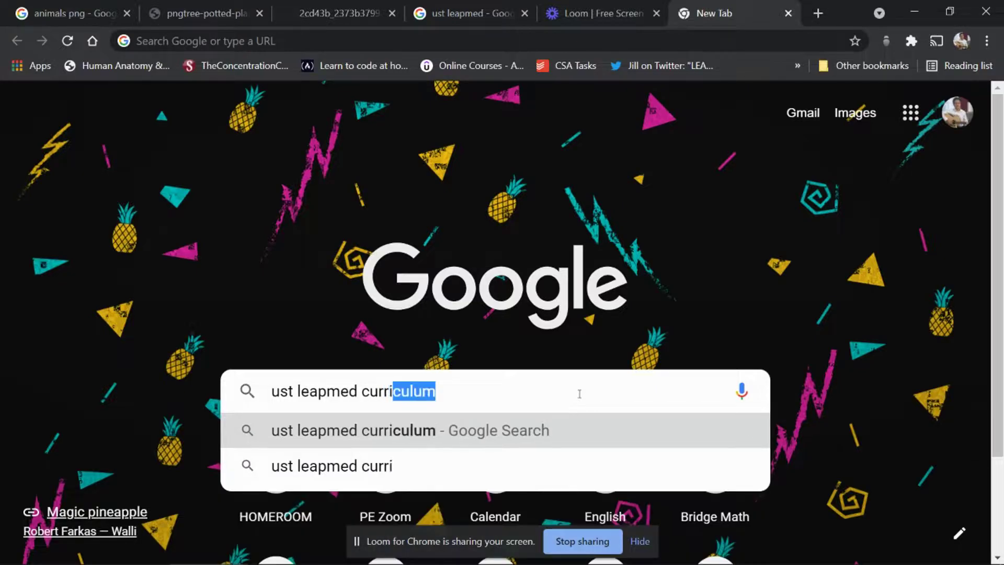
type("culu")
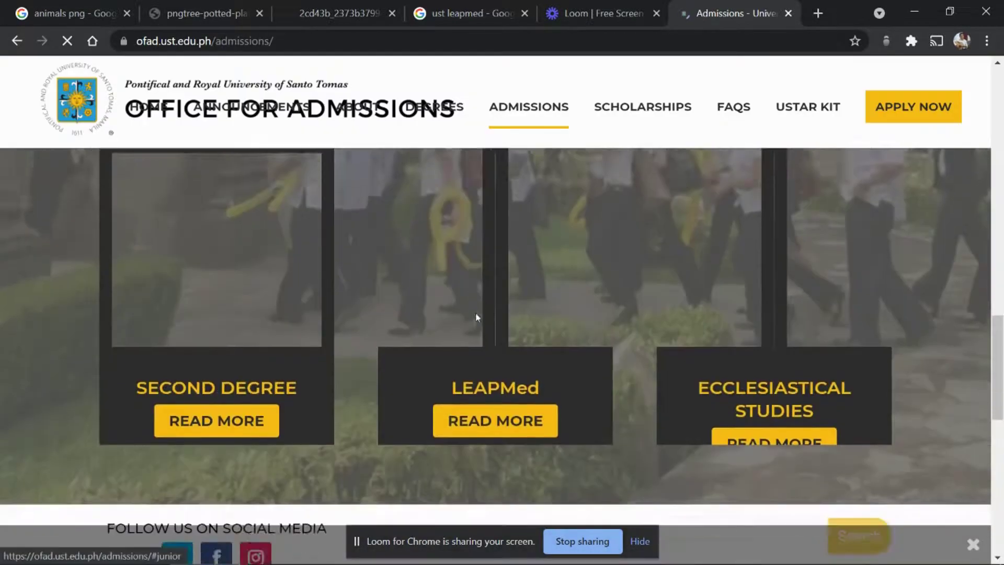
scroll(477, 317, "down", 8)
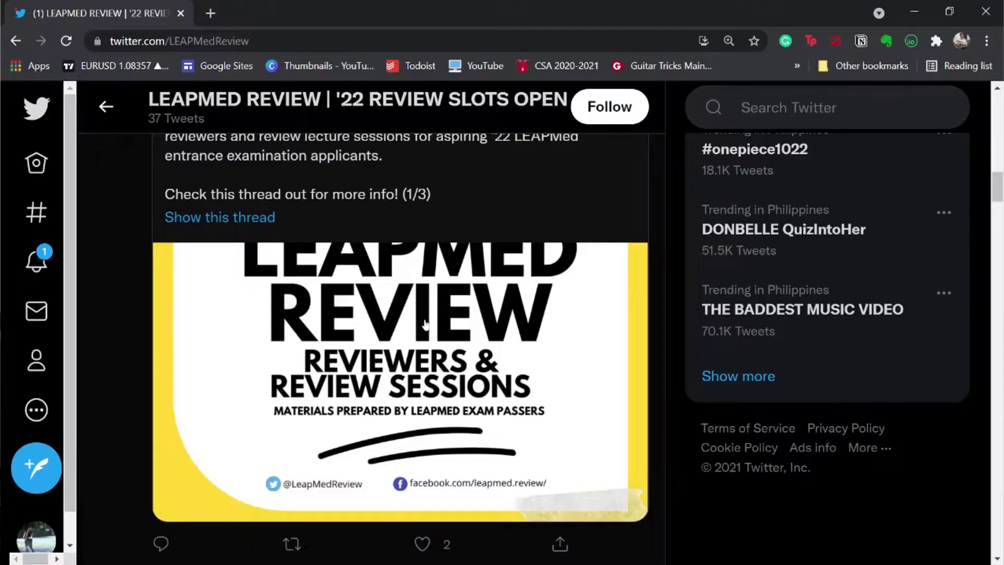
Step: Scroll back to the profile header and follow the LEAPMED REVIEW account
scroll(425, 324, "up", 15)
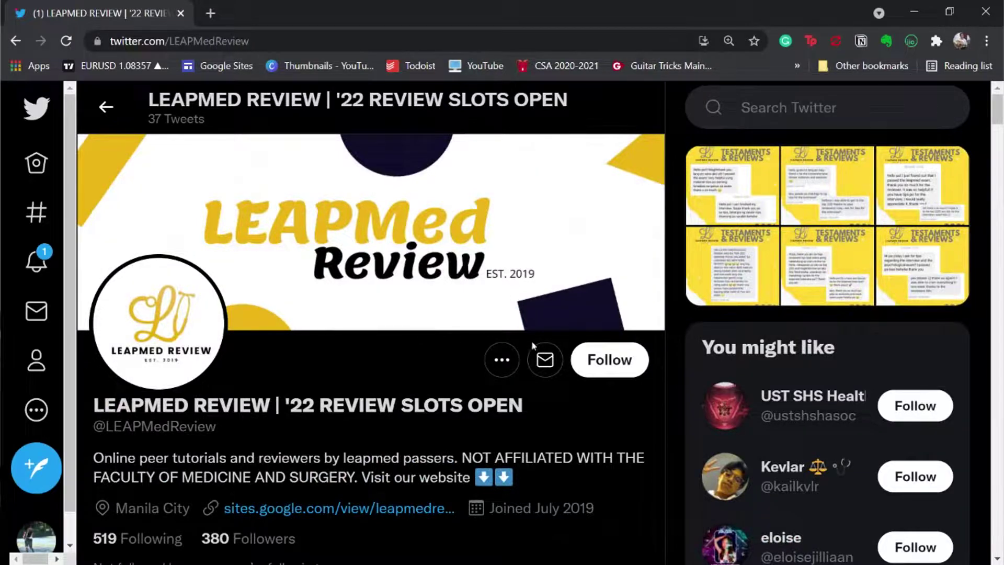
left_click(601, 361)
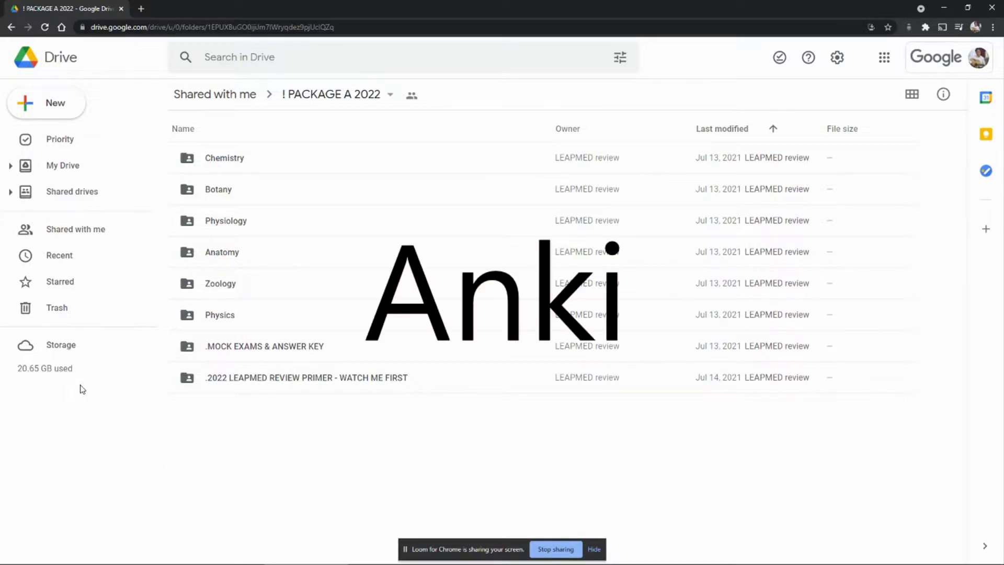
Step: Run a Google search for 'anki' in a new browser tab
left_click(140, 8)
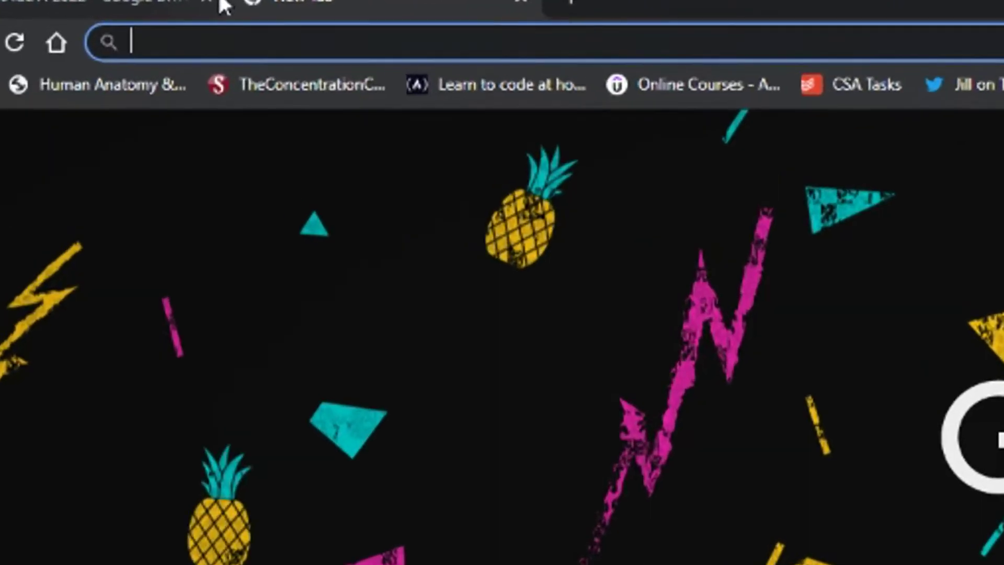
type("anki")
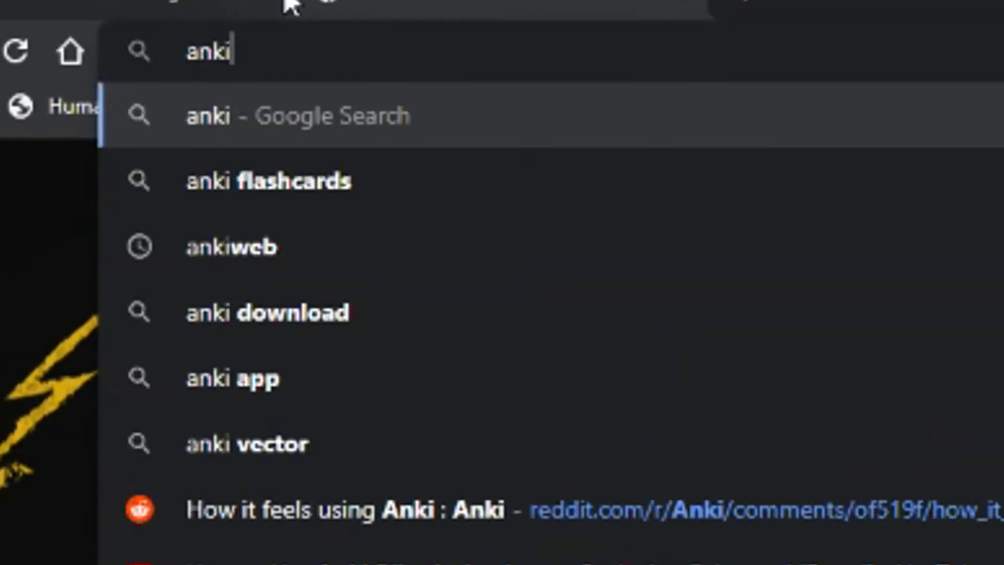
key("Return")
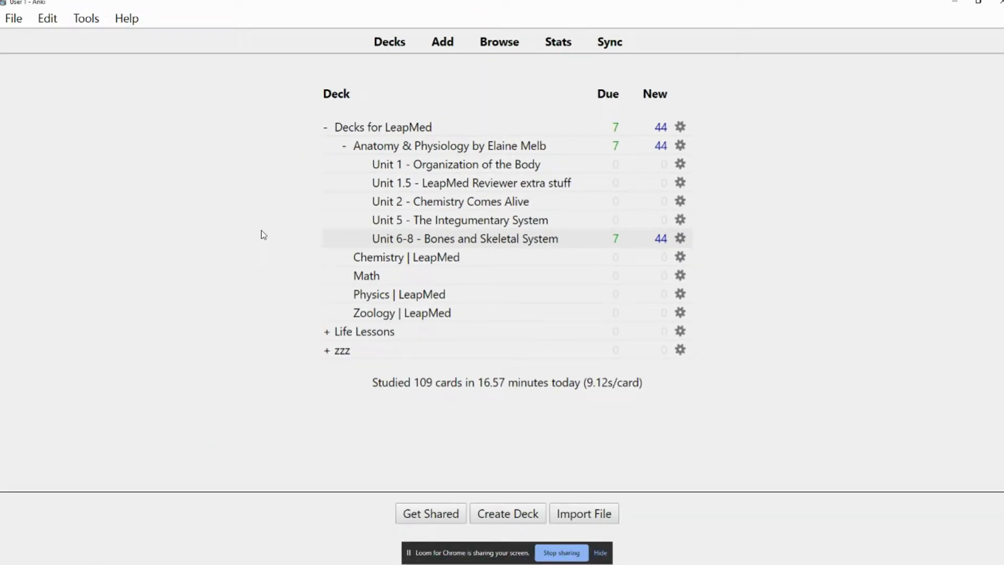
Step: Collapse the Anatomy & Physiology and Decks for LeapMed groups, then create deck 'leapmed'
left_click(347, 148)
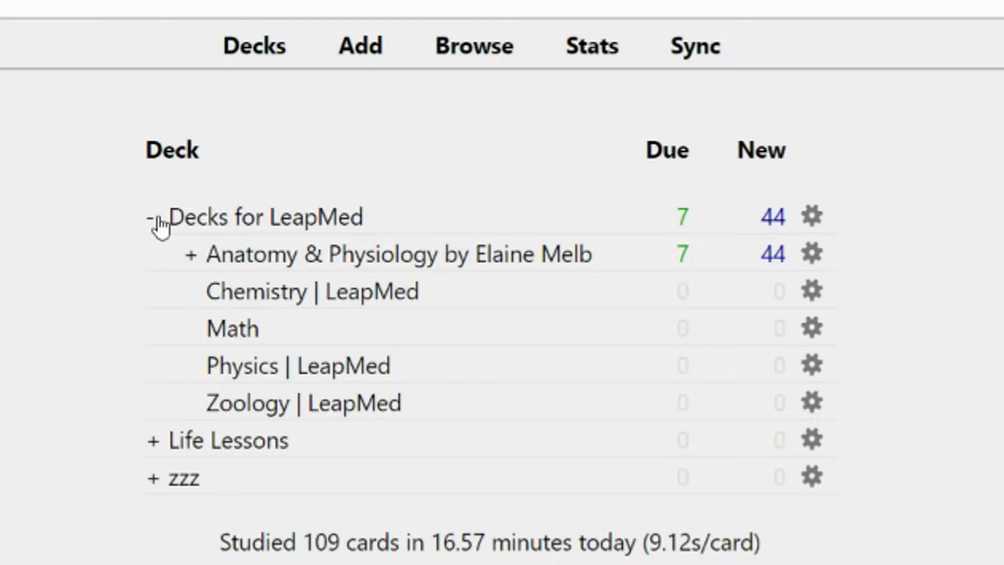
left_click(152, 218)
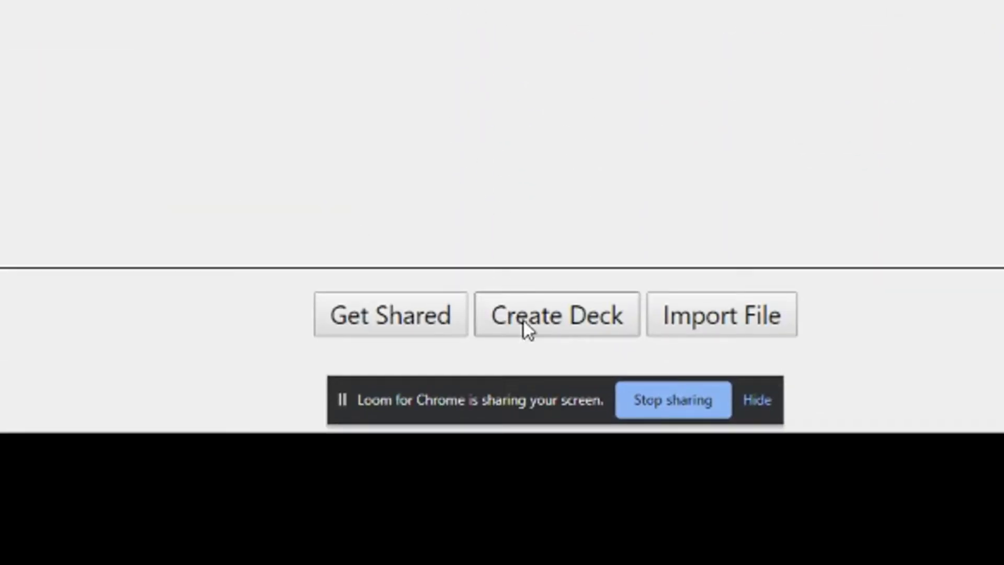
left_click(524, 321)
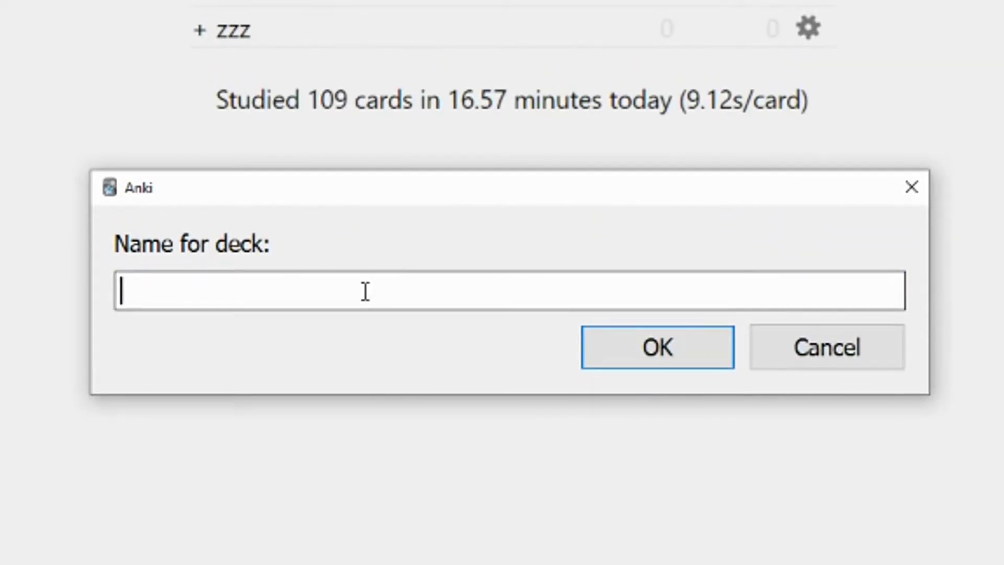
type("leapmed")
key("Return")
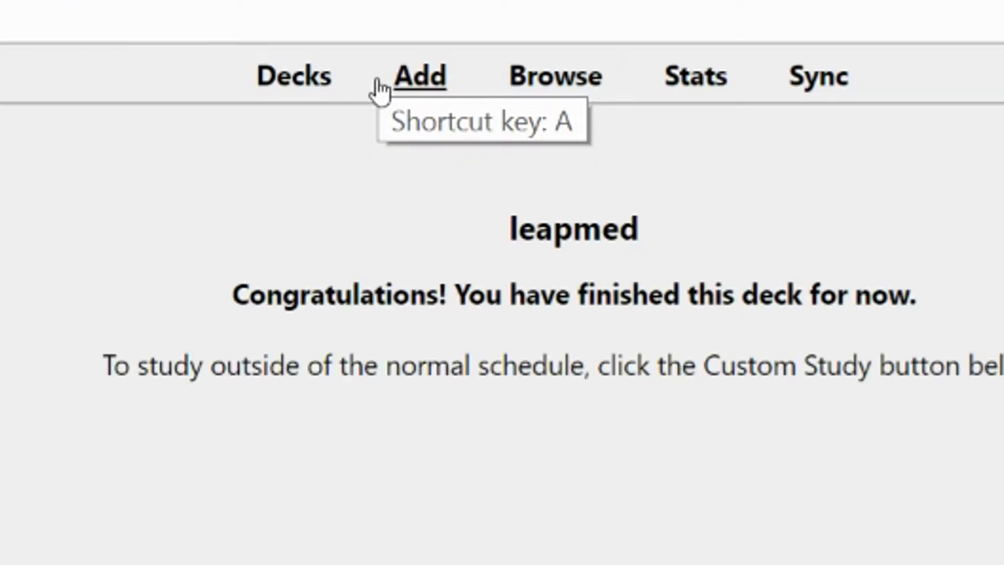
Step: Start a new leapmed card using the Basic (type in the answer) note type
left_click(413, 76)
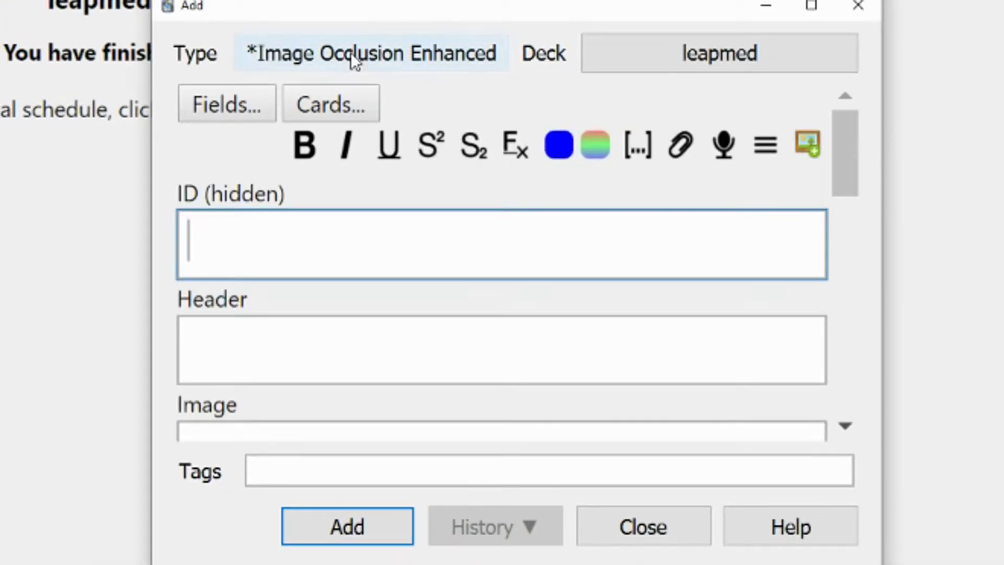
left_click(350, 52)
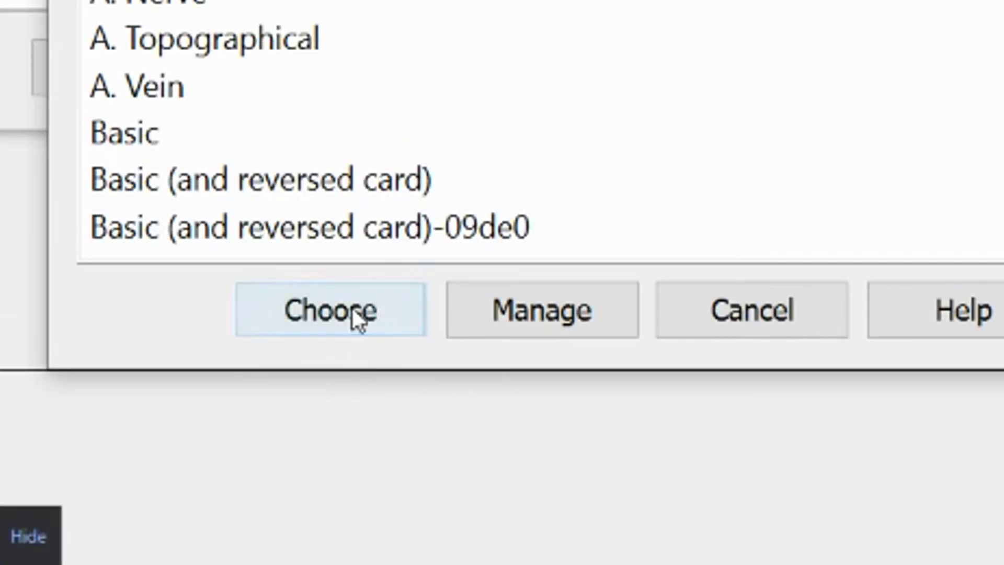
left_click(353, 312)
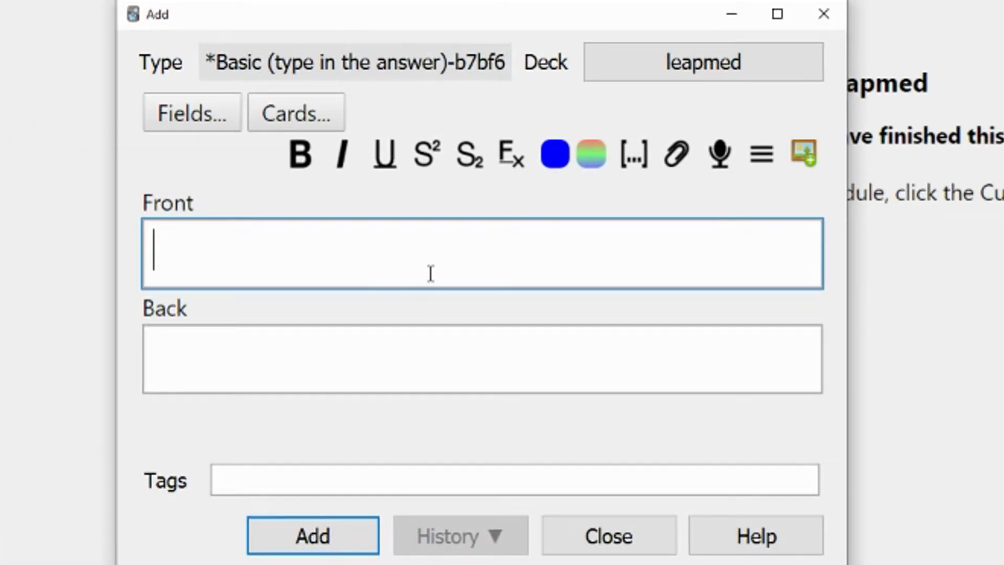
left_click(258, 383)
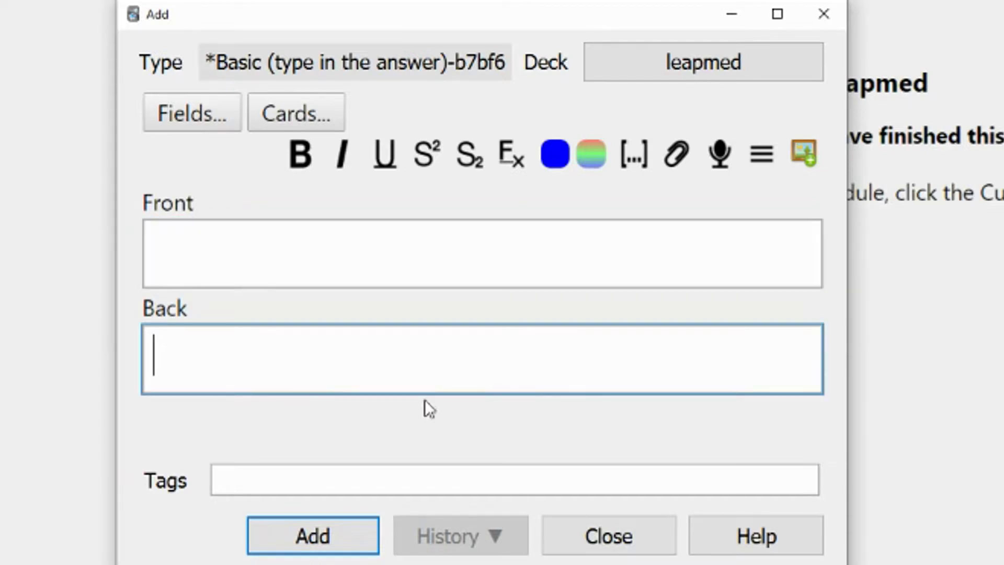
left_click(457, 263)
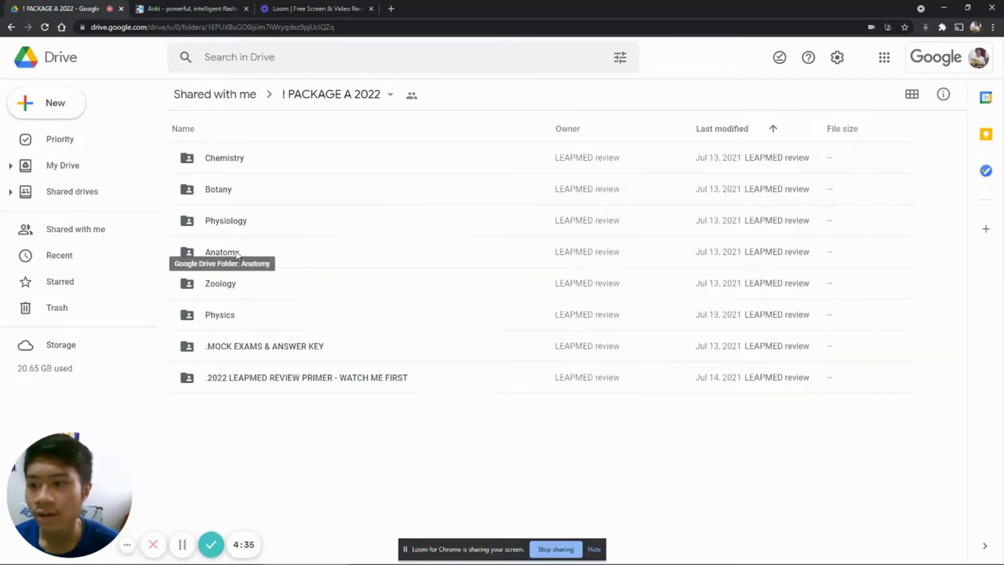
Step: Open ANA 4_REVIEWER.pdf in the Anatomy folder, scroll to Endomysium, and pick leapmed as card deck
left_click(236, 253)
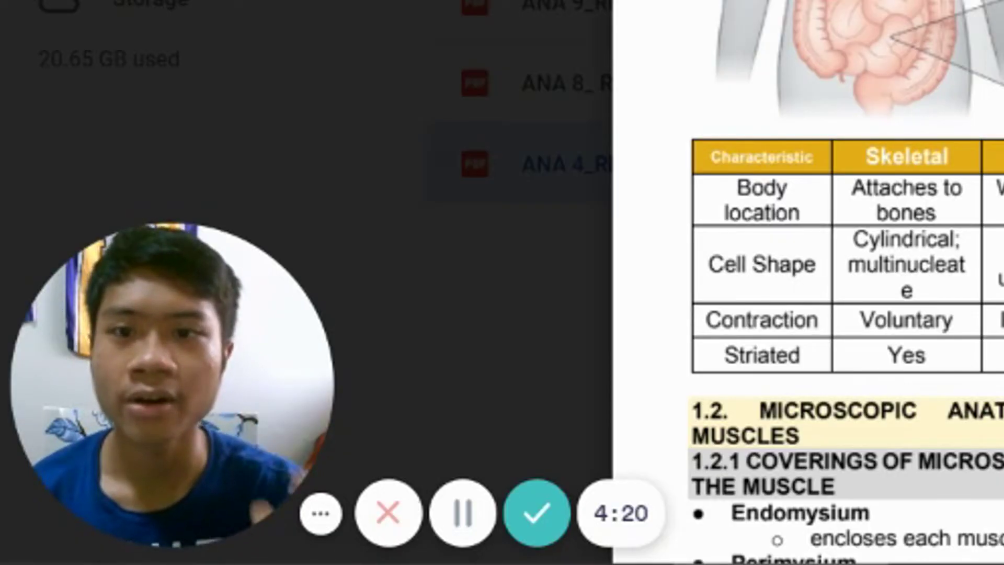
scroll(808, 282, "down", 10)
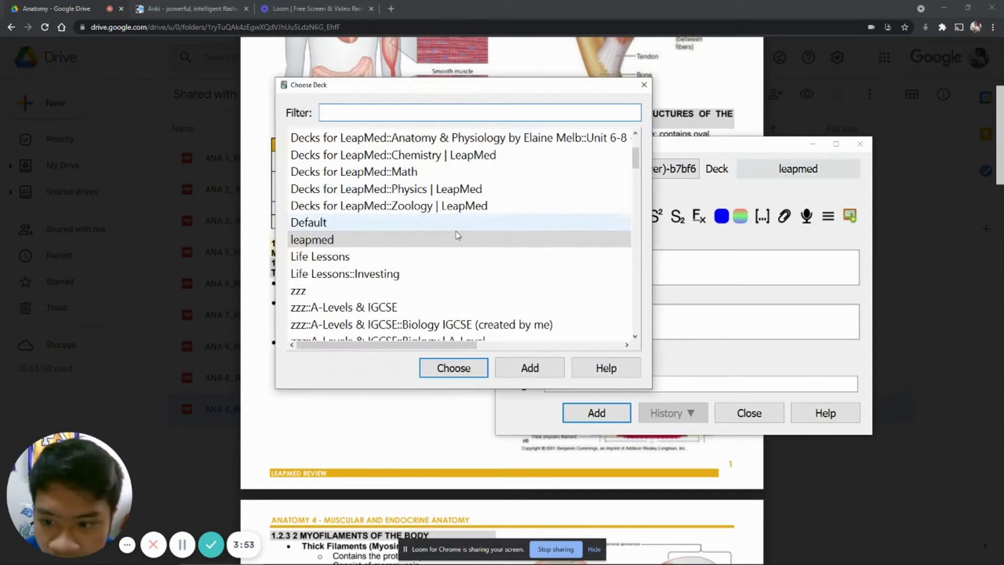
left_click(457, 239)
Step: Add a leapmed card: front 'define endomysium', back 'encloses each muscle fiber', then close
key("Return")
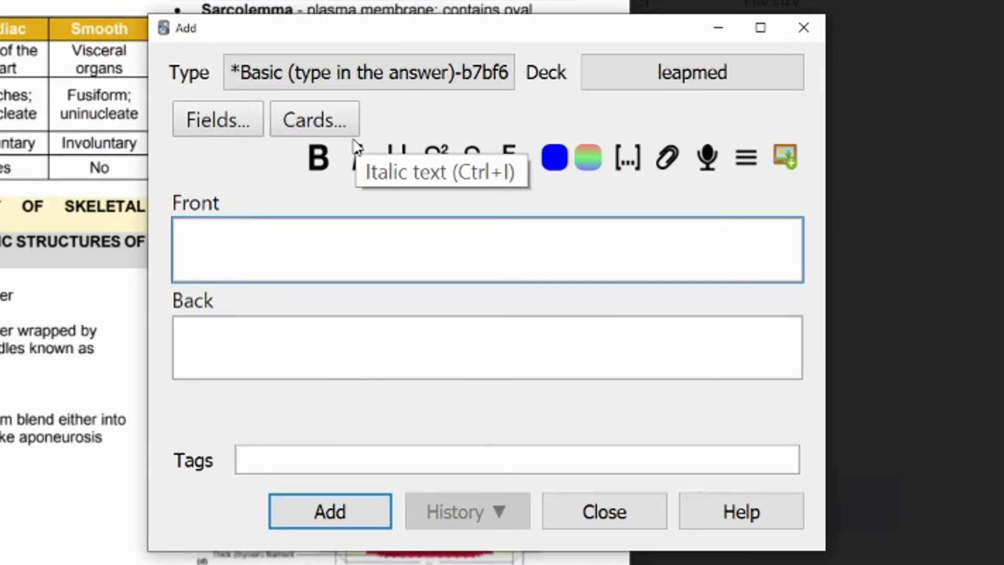
type("de")
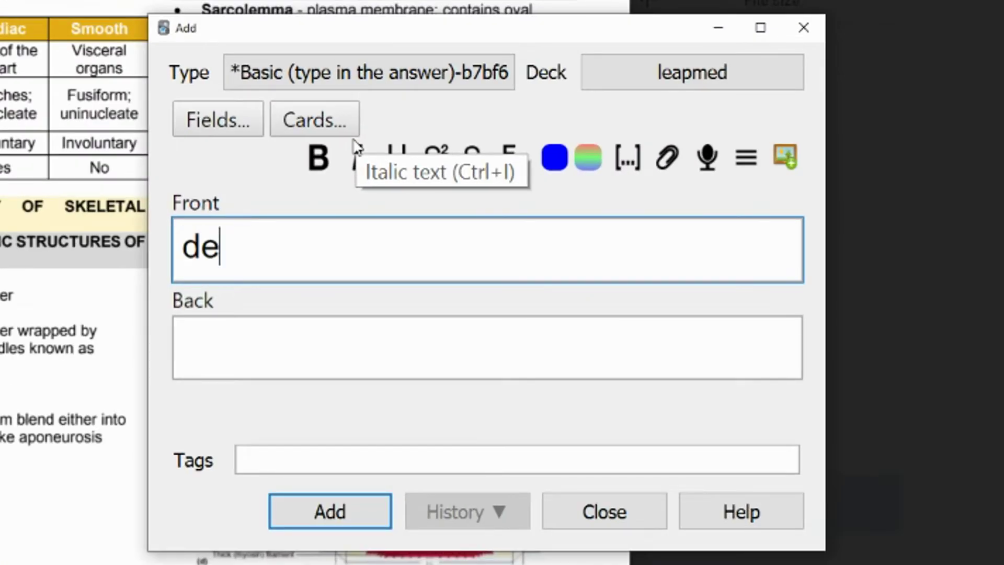
type("fine endomysiu")
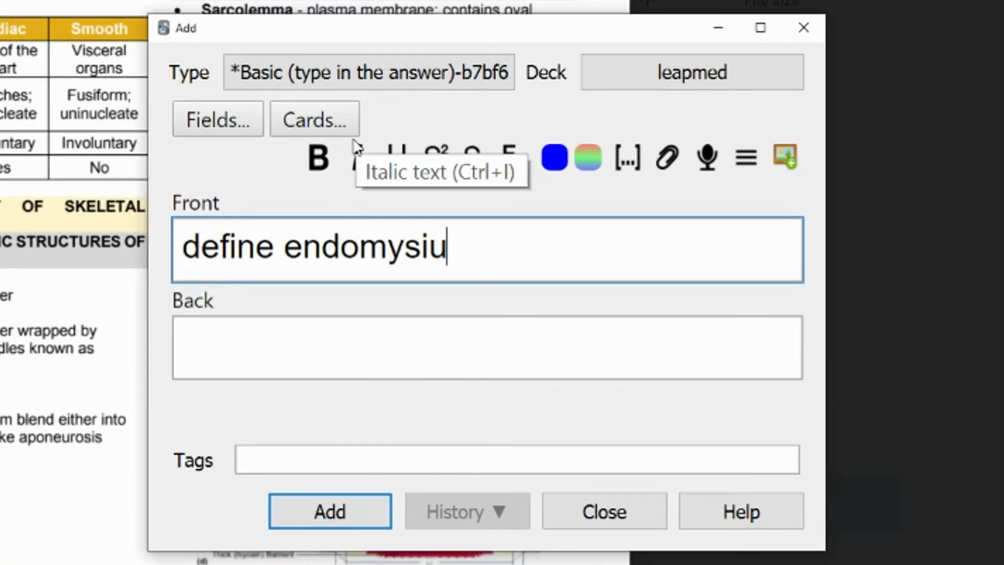
type("m")
key("Tab")
type("encl")
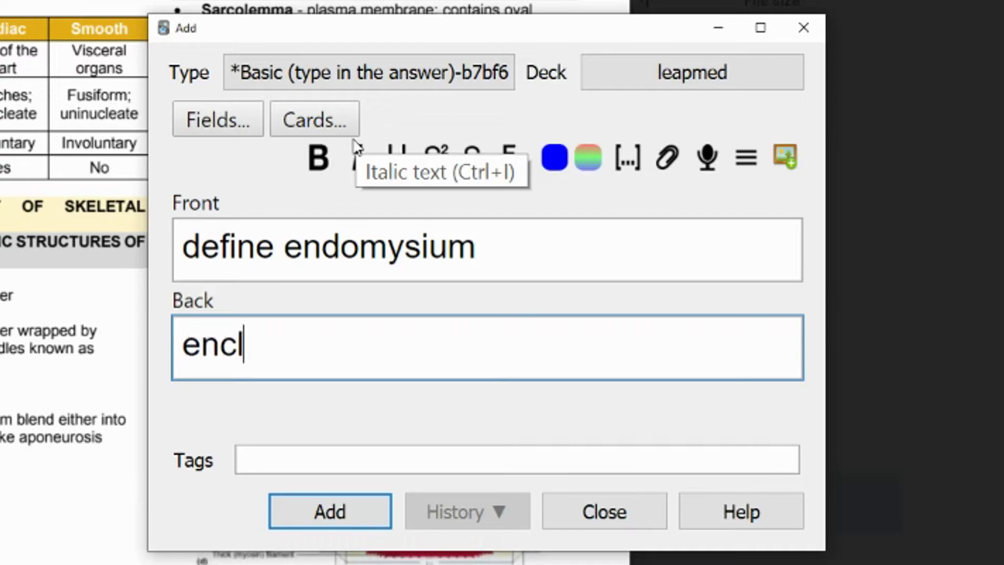
type("oses each muscle ")
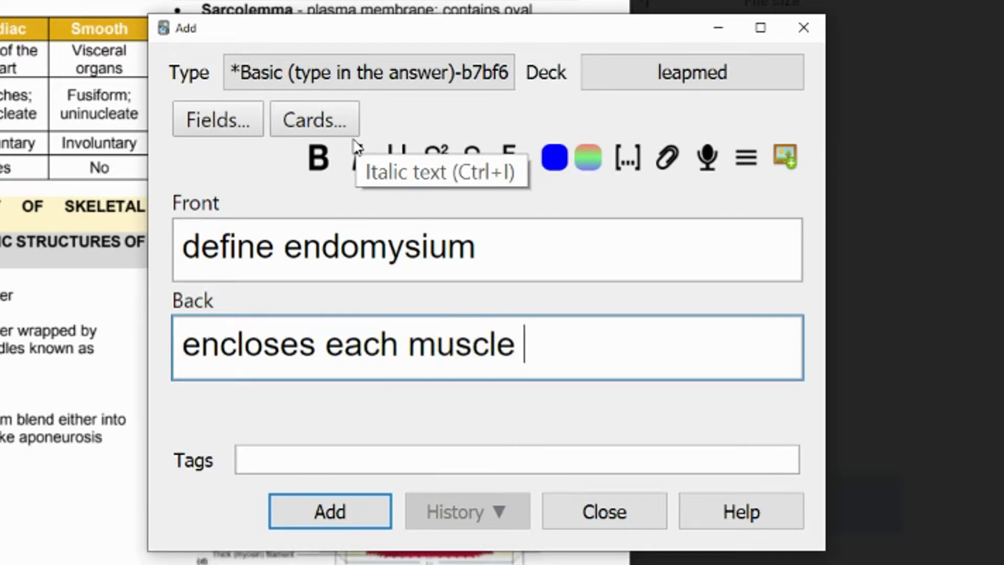
type("fiber")
left_click(378, 507)
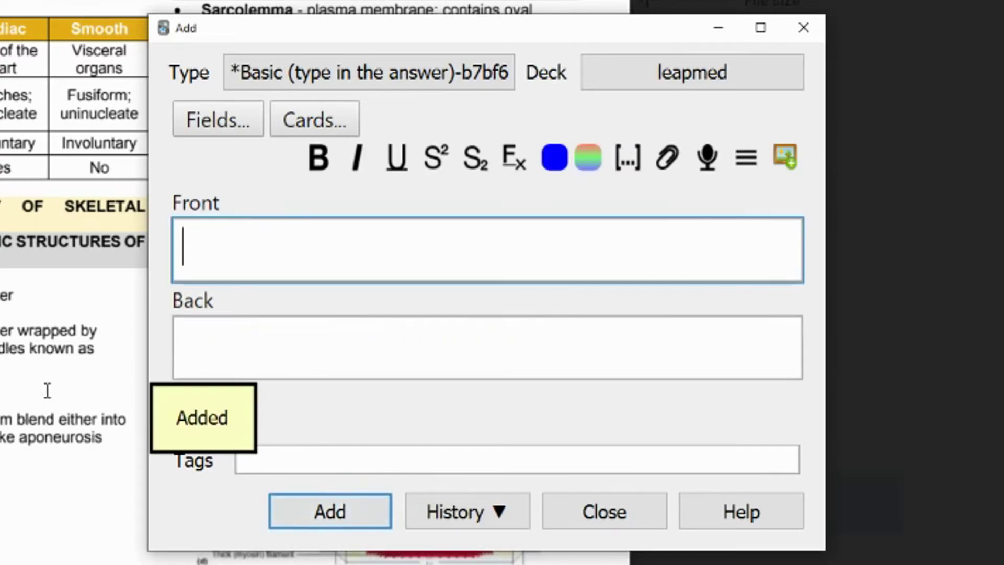
left_click(48, 390)
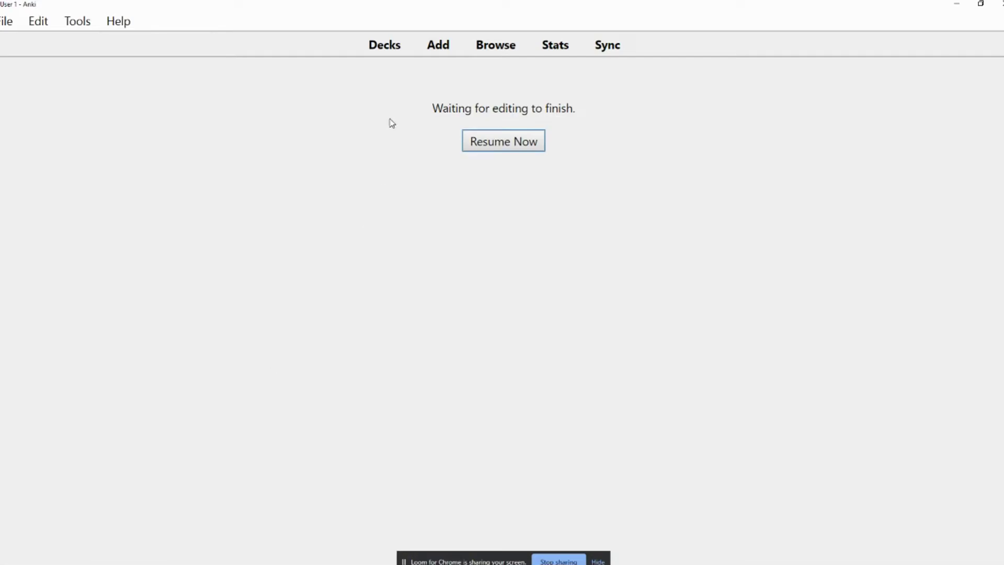
Step: Return to the deck list, open leapmed, and start studying it
left_click(386, 45)
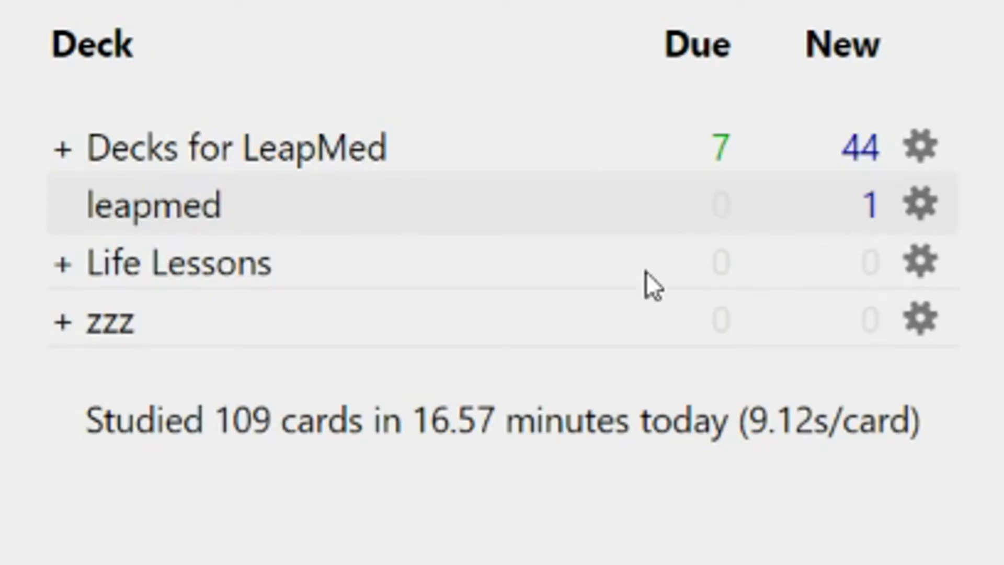
left_click(180, 238)
left_click(818, 273)
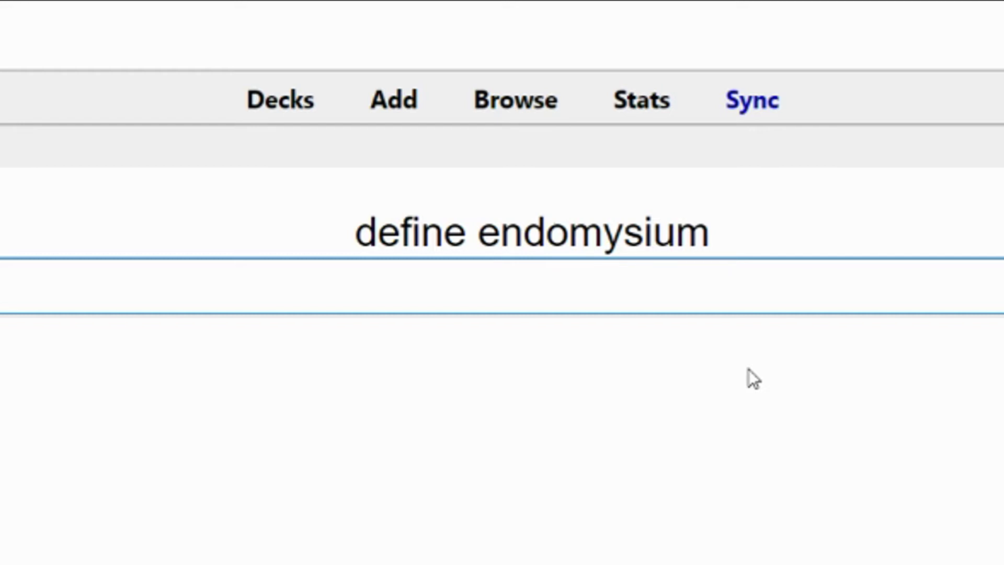
Step: Answer 'define endomysium' with 'encloses muscle fibers' and check it
type("muscl")
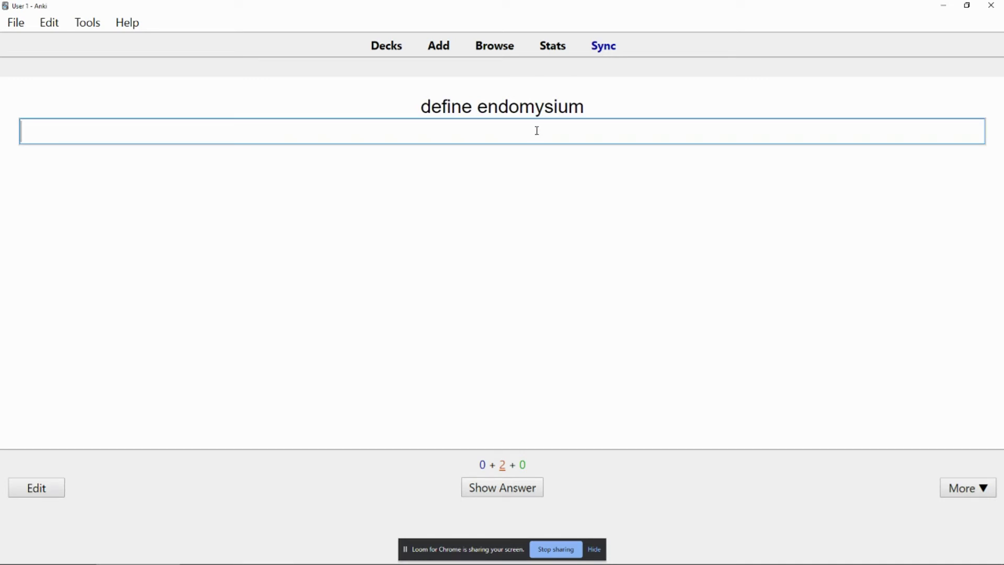
type("encloses muscle fibers")
key("Return")
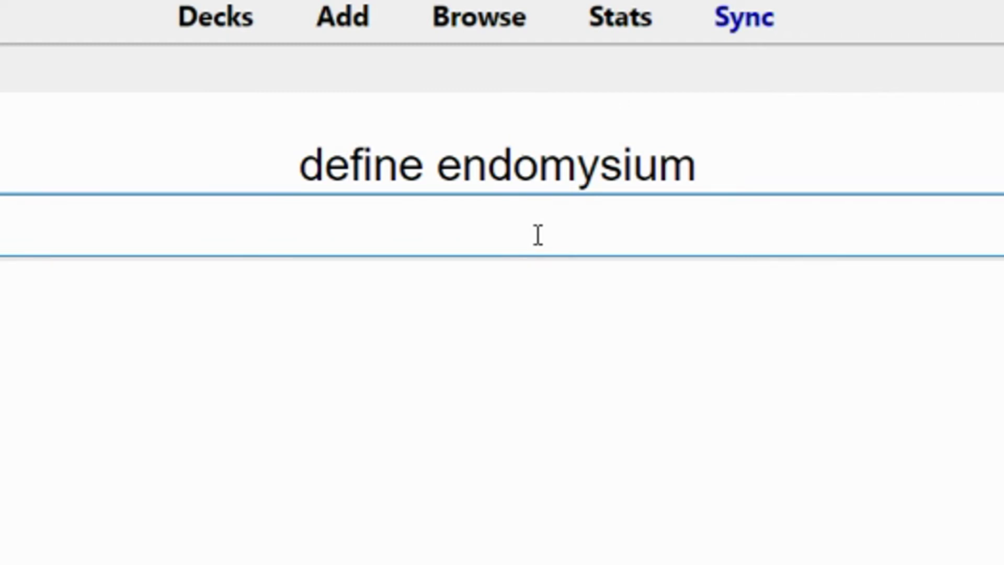
Step: Answer 'closes each muscle fiber' and compare it with 'encloses each muscle fiber'
type("closes each muscle fiber")
key("Return")
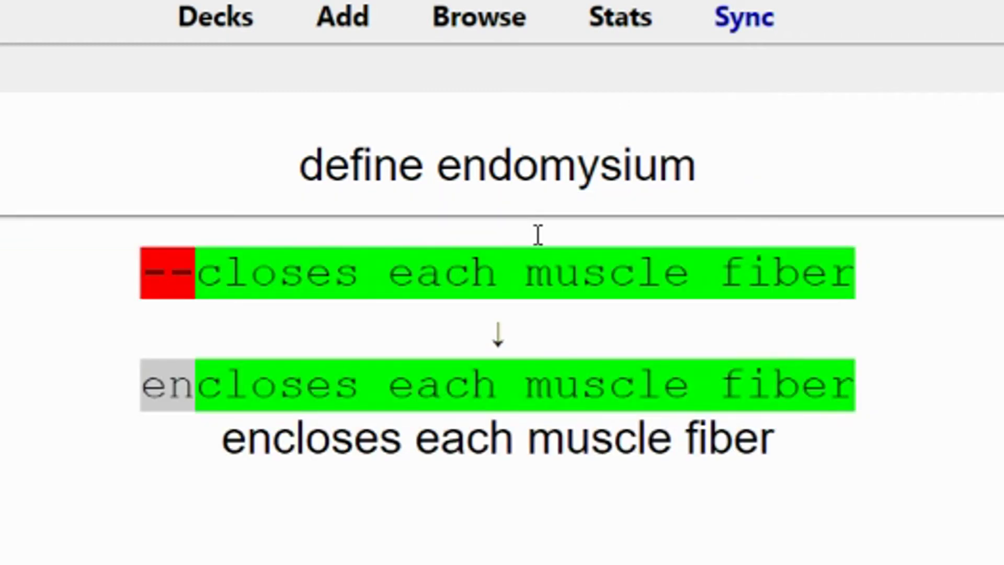